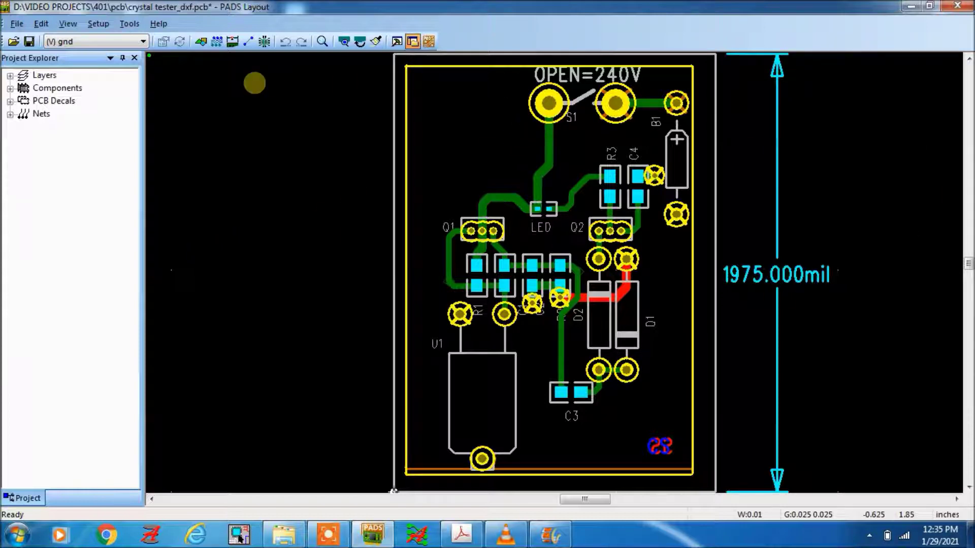
- Bring up the File menu for the routed crystal tester board in PADS Layout
{"action": "left_click", "coordinate": [18, 25]}
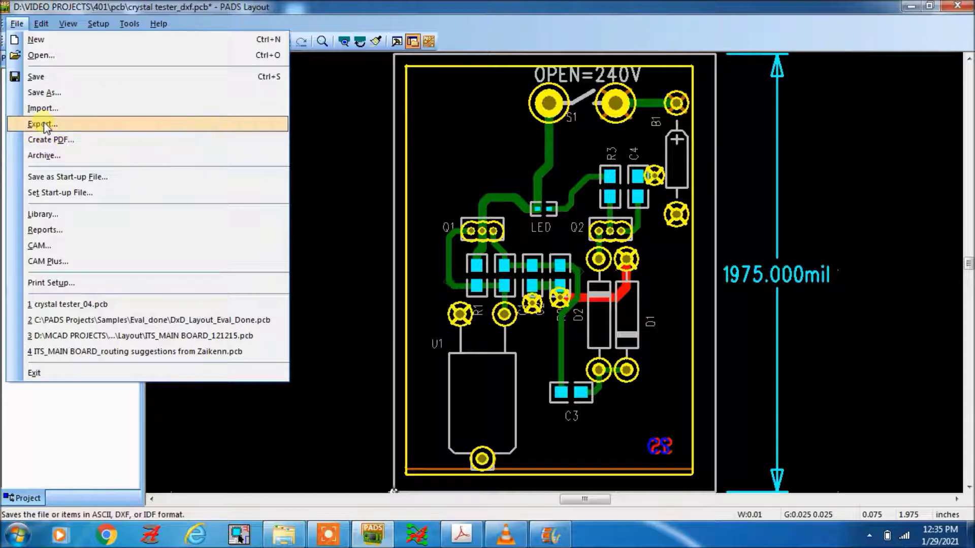
- Start an ASCII export of the board named CT1.asc in the pcb folder
{"action": "left_click", "coordinate": [15, 24]}
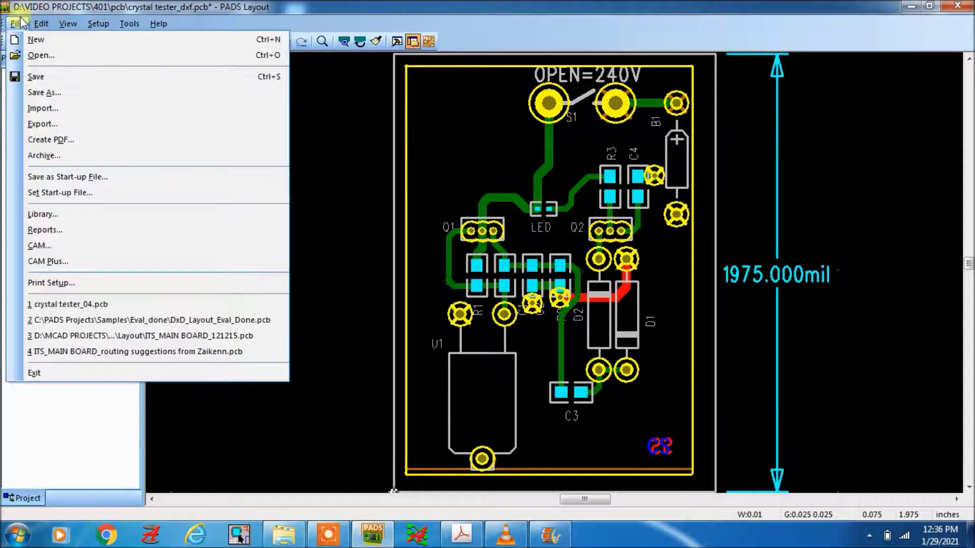
{"action": "left_click", "coordinate": [46, 124]}
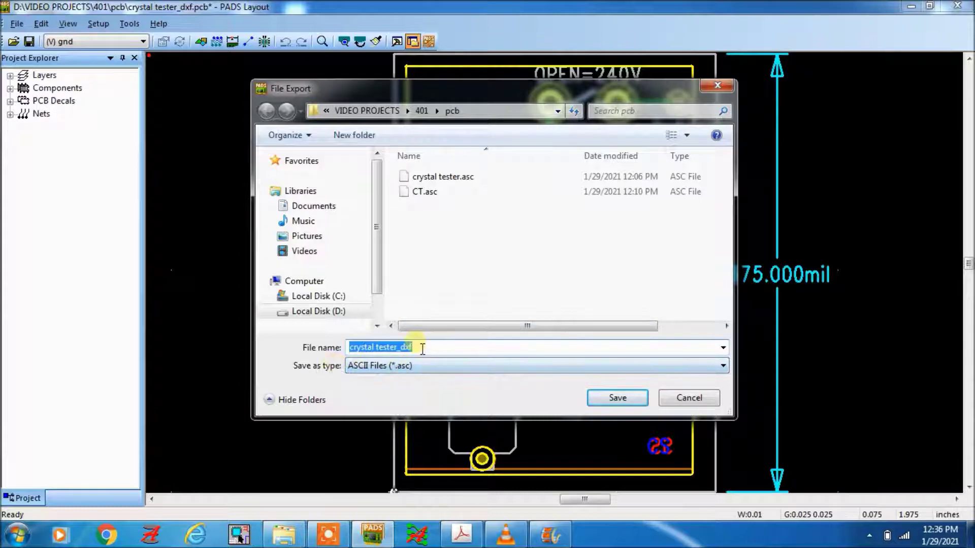
{"action": "left_click_drag", "start_coordinate": [422, 348], "coordinate": [369, 350]}
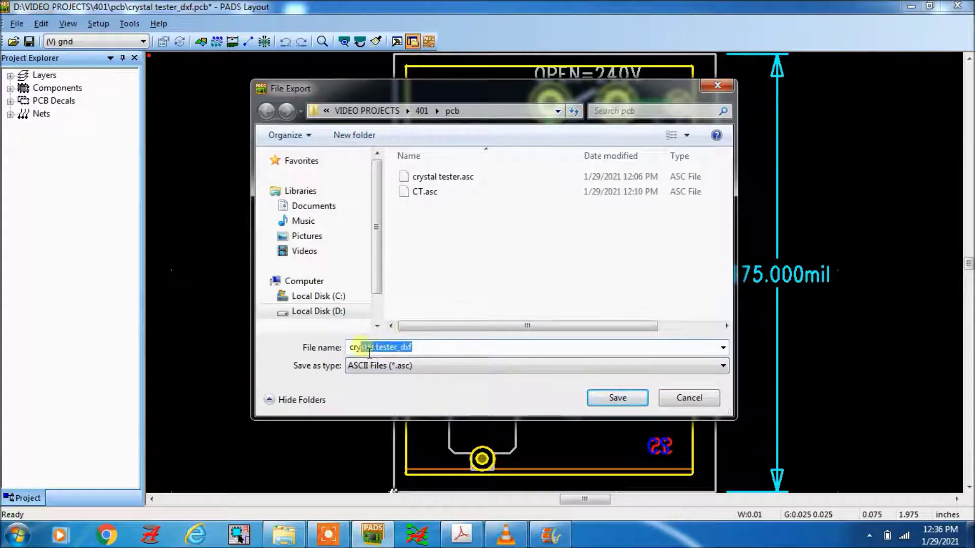
{"action": "left_click_drag", "start_coordinate": [368, 351], "coordinate": [338, 347]}
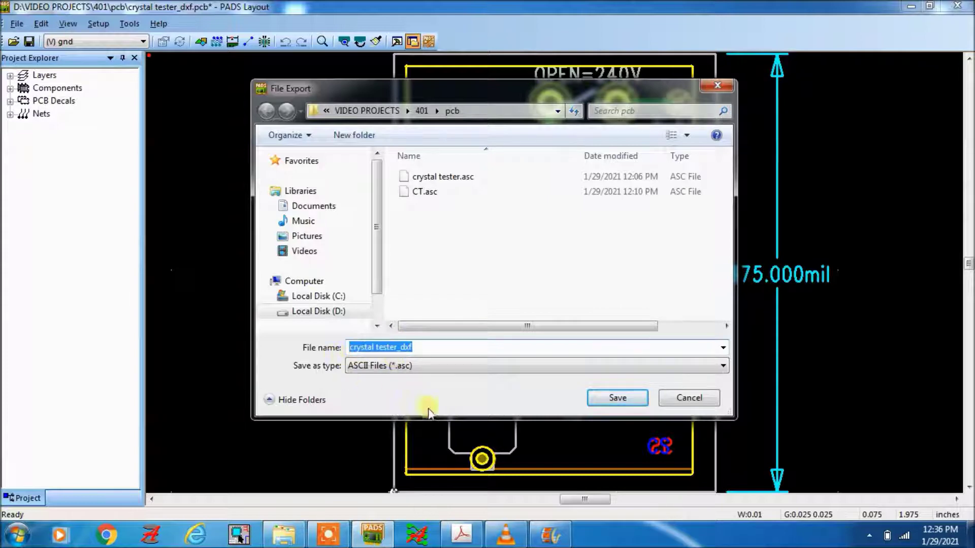
{"action": "type", "text": "C"}
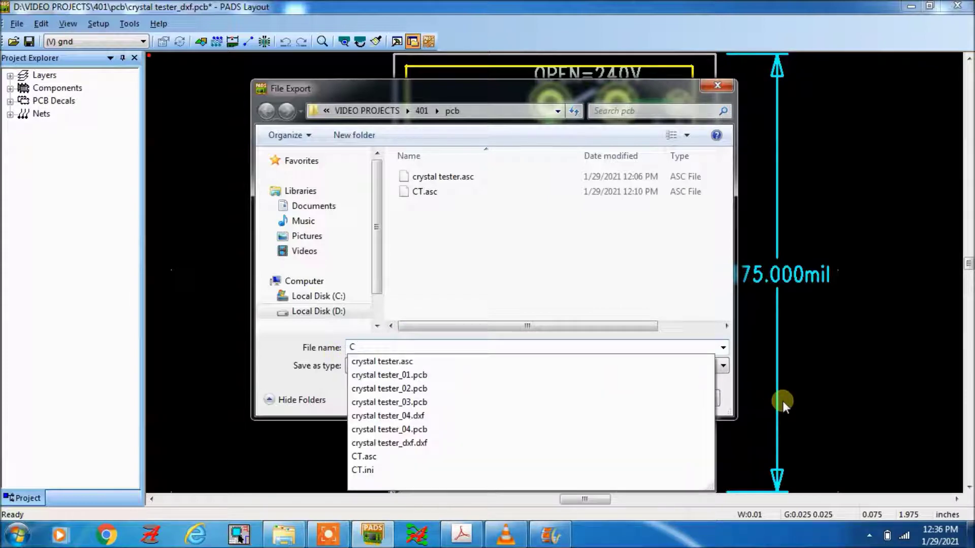
{"action": "type", "text": "T"}
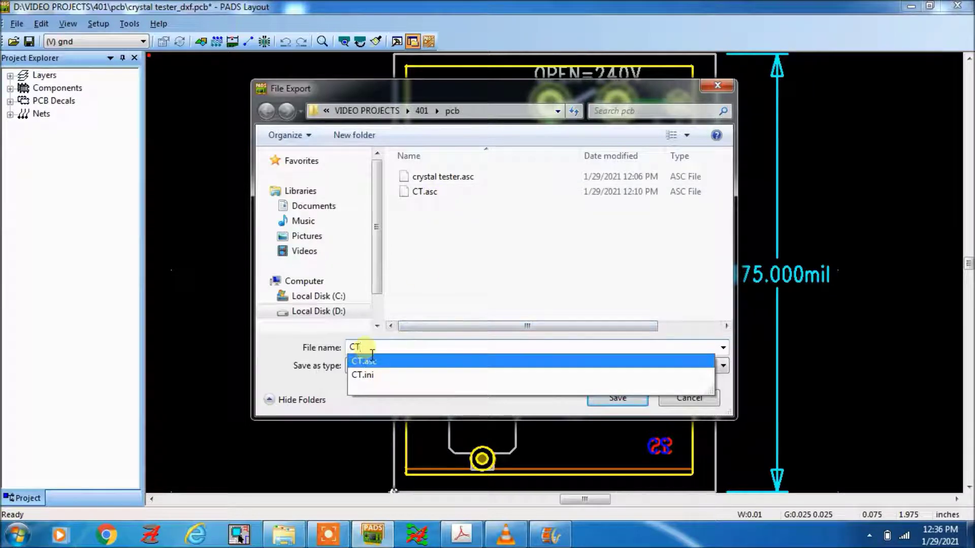
{"action": "type", "text": "1"}
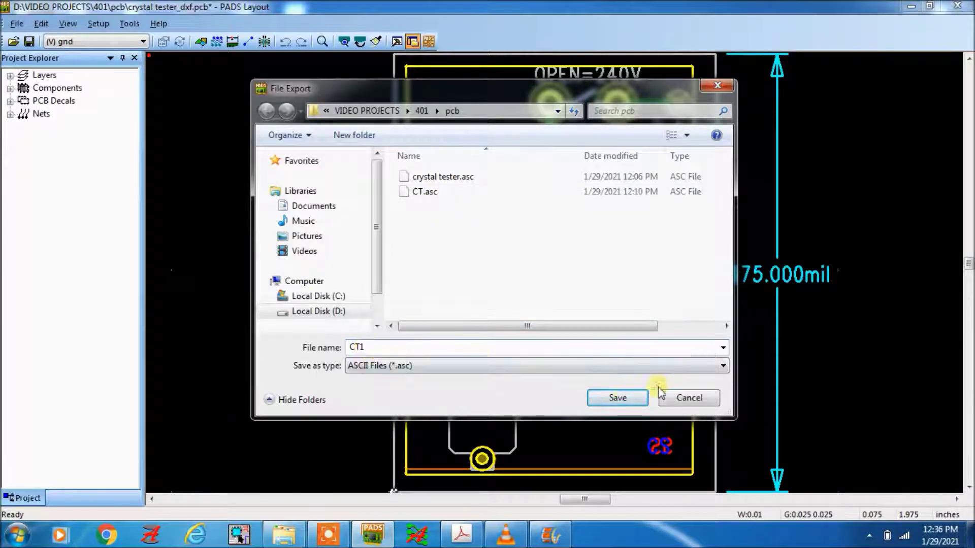
{"action": "left_click", "coordinate": [617, 399]}
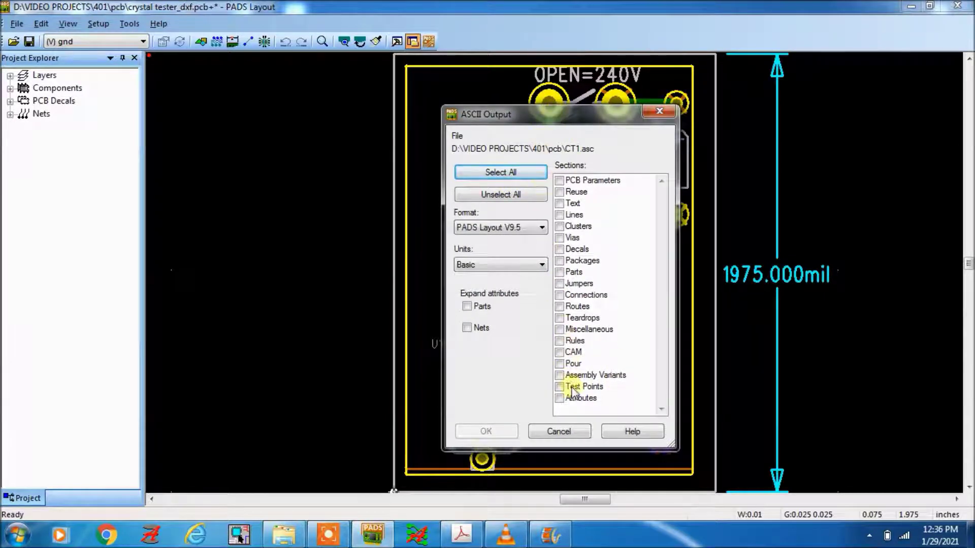
- Export CT1.asc with all sections, PADS Layout V2005.0 format, and expanded part and net attributes
{"action": "left_click", "coordinate": [509, 174]}
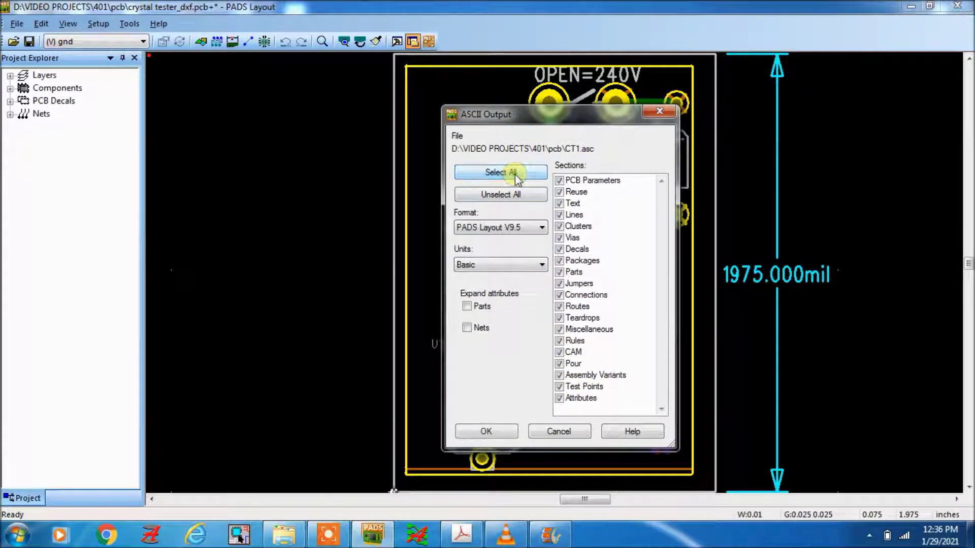
{"action": "left_click", "coordinate": [530, 230]}
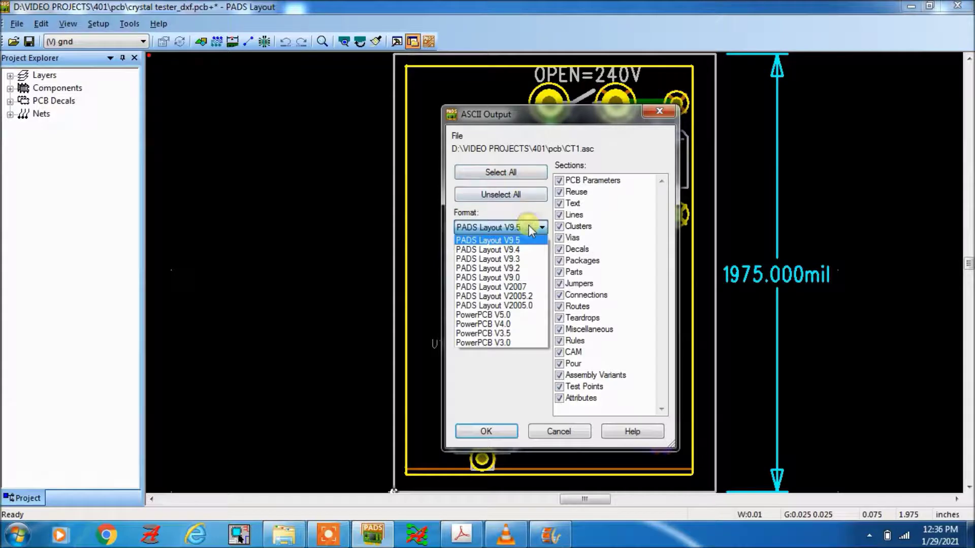
{"action": "left_click", "coordinate": [519, 307]}
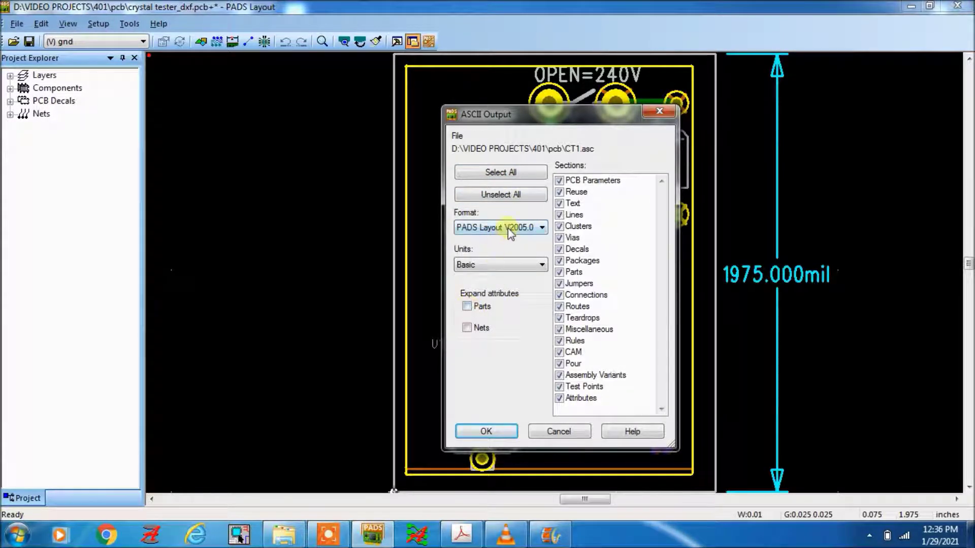
{"action": "left_click", "coordinate": [509, 231]}
{"action": "left_click", "coordinate": [516, 309]}
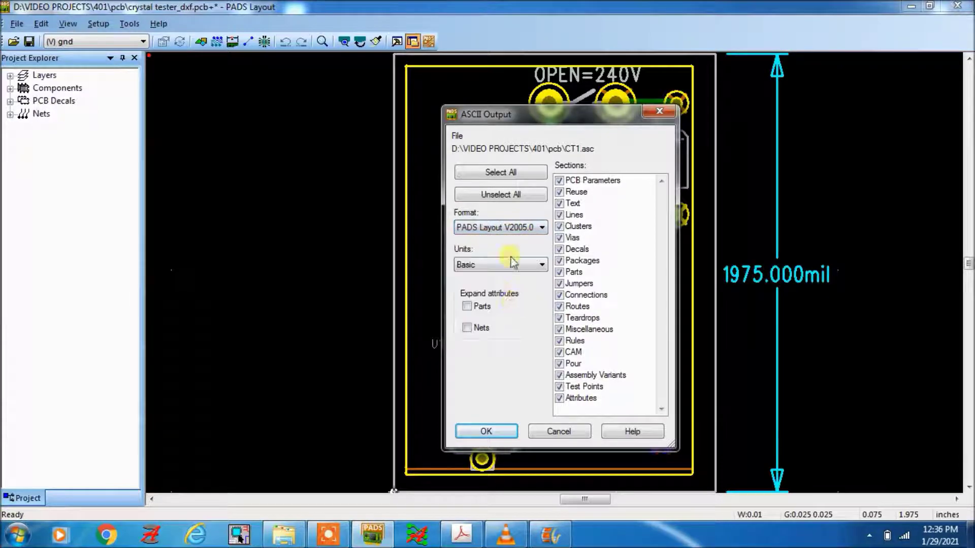
{"action": "left_click", "coordinate": [467, 306]}
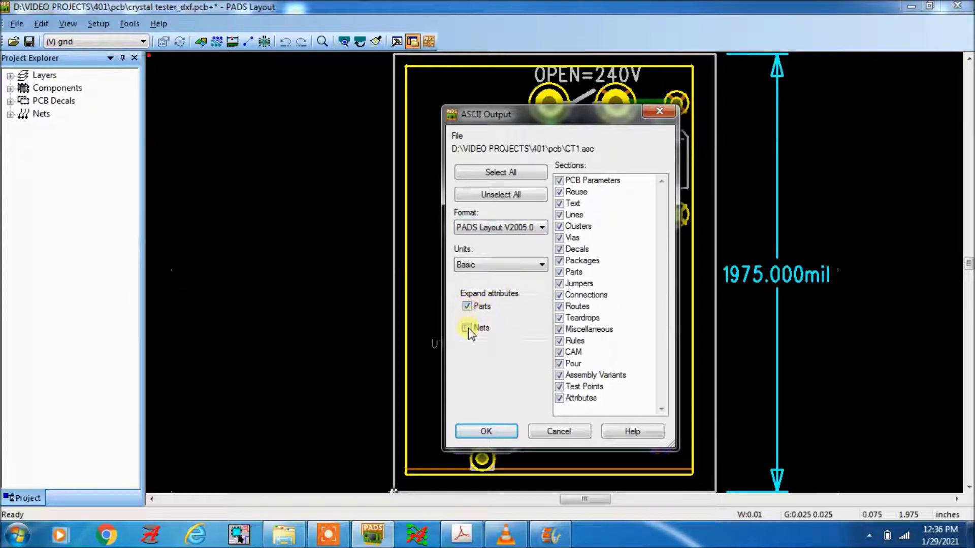
{"action": "left_click", "coordinate": [467, 328]}
{"action": "left_click", "coordinate": [505, 227]}
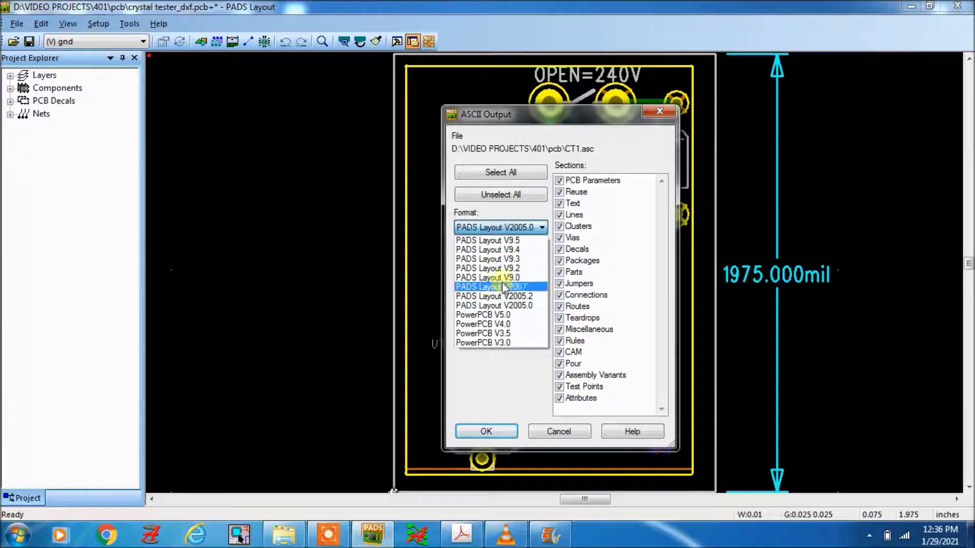
{"action": "left_click", "coordinate": [512, 306]}
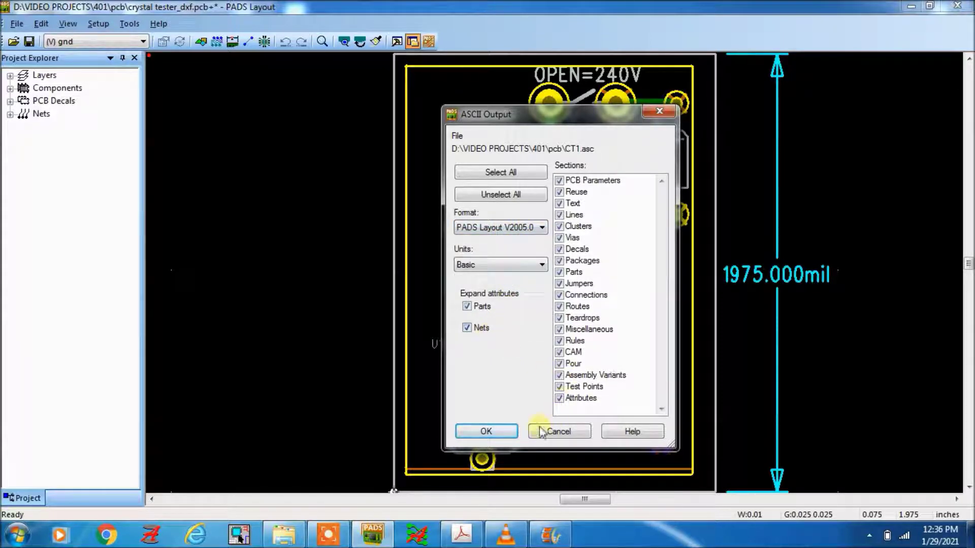
{"action": "left_click", "coordinate": [491, 431]}
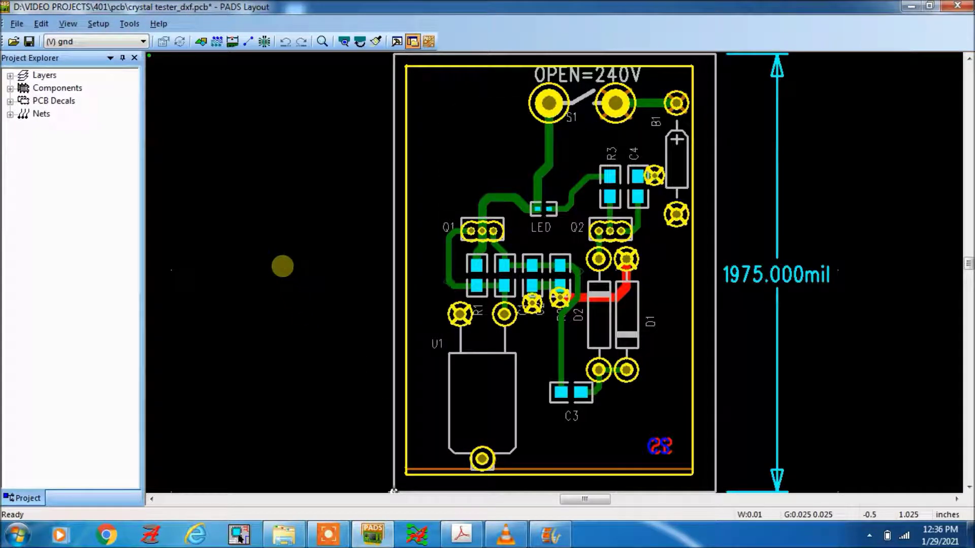
- Switch to Allegro and open the File > Import > CAD Translators > PADS translator
{"action": "left_click", "coordinate": [415, 537]}
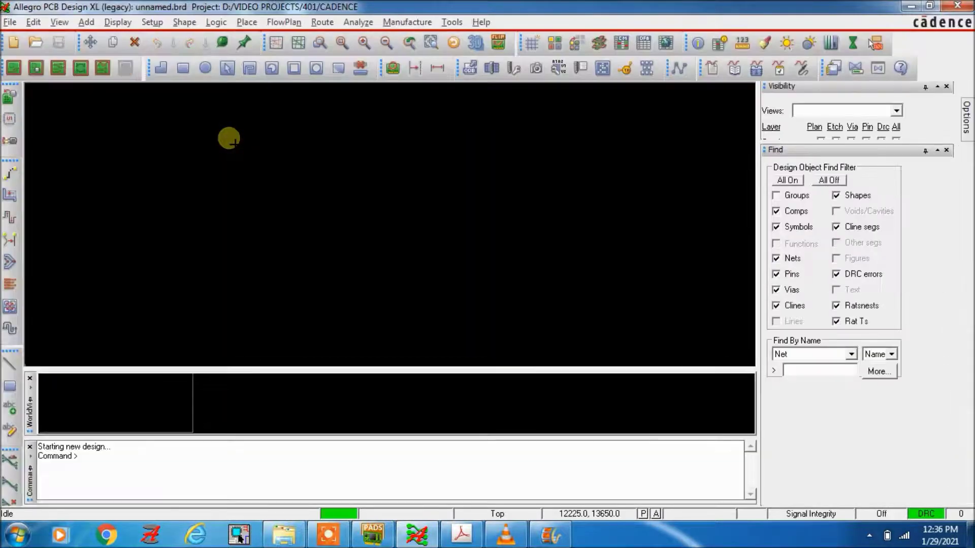
{"action": "left_click", "coordinate": [229, 147]}
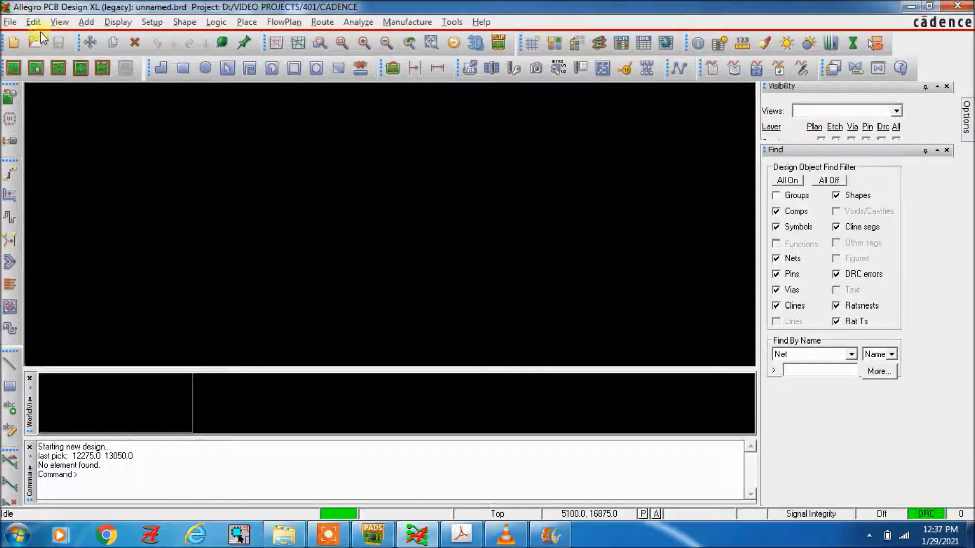
{"action": "left_click", "coordinate": [12, 24]}
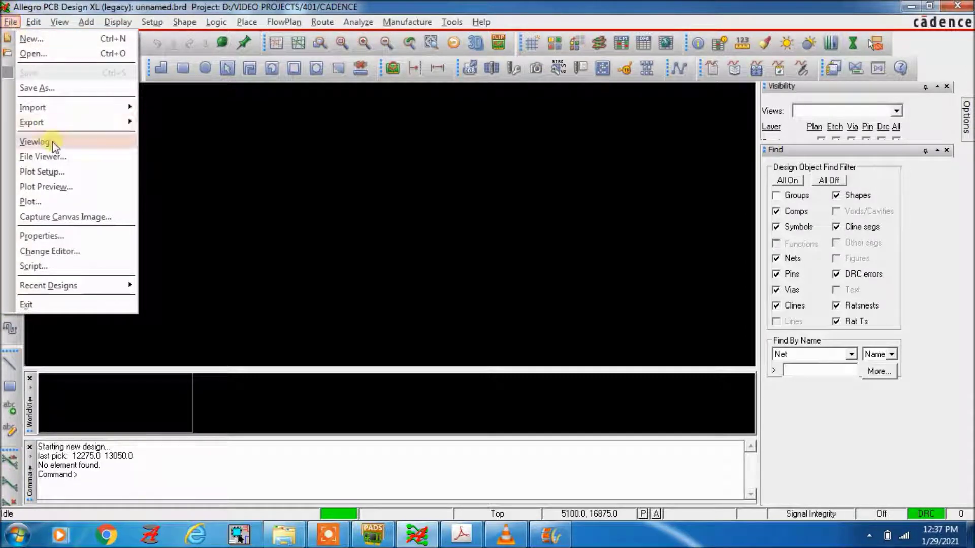
{"action": "mouse_move", "coordinate": [33, 108]}
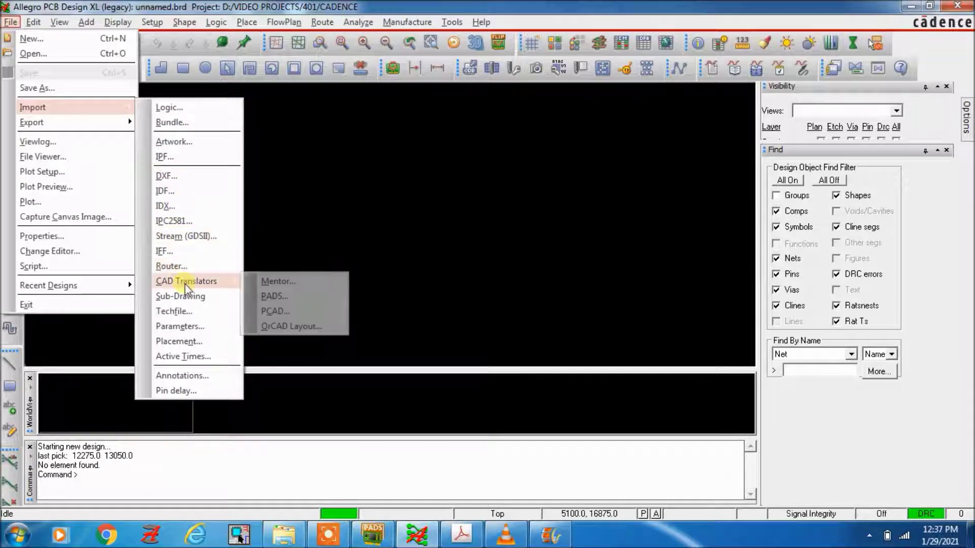
{"action": "mouse_move", "coordinate": [186, 280]}
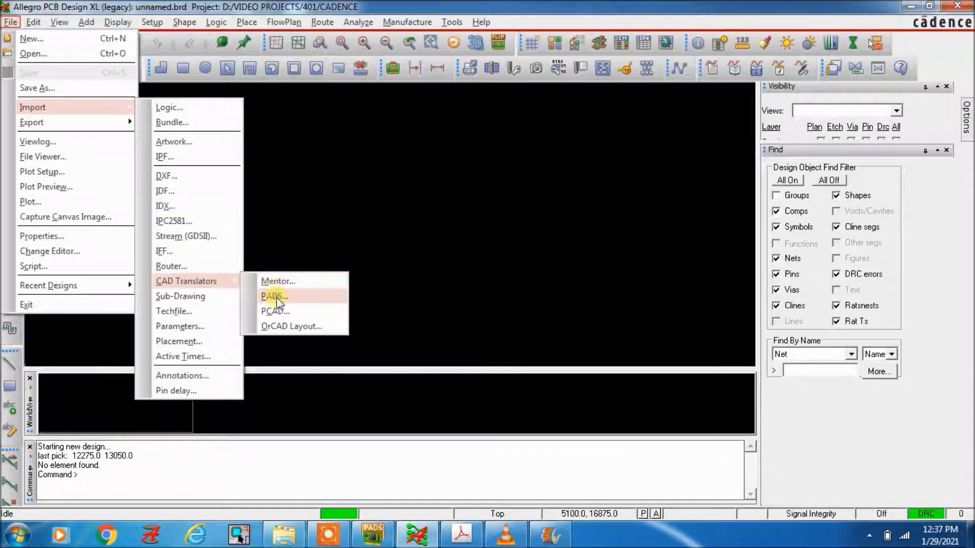
{"action": "left_click", "coordinate": [274, 296]}
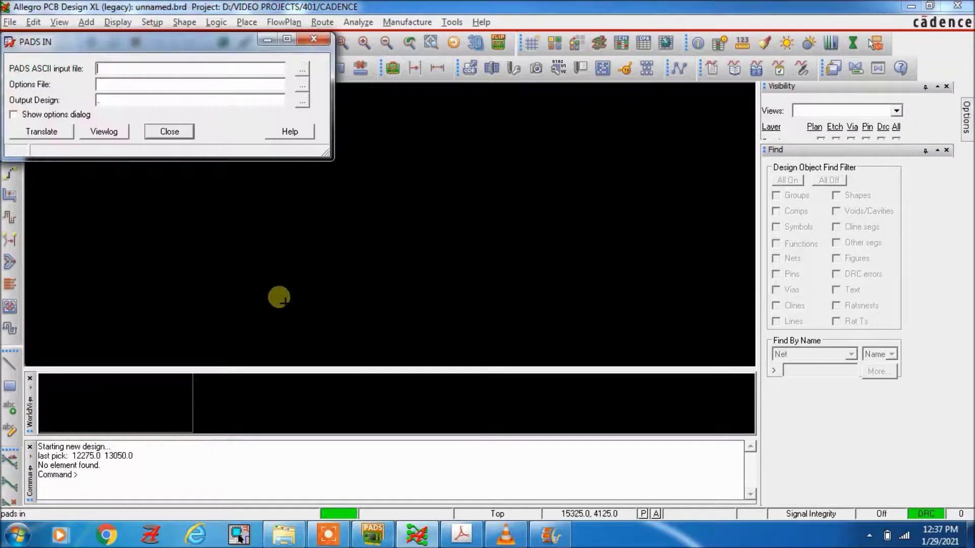
- Select pcb/CT1.asc as the PADS input file
{"action": "left_click", "coordinate": [303, 73]}
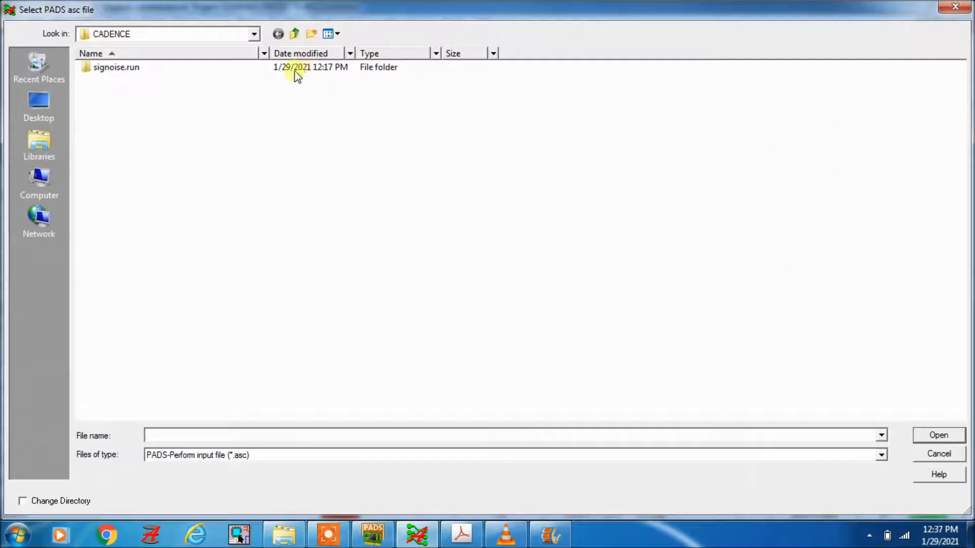
{"action": "left_click", "coordinate": [295, 36]}
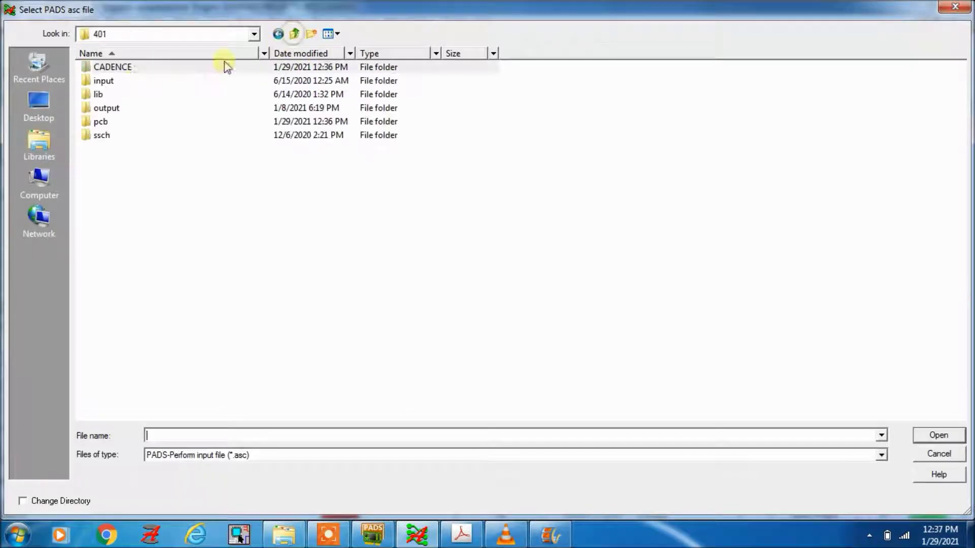
{"action": "double_click", "coordinate": [102, 122]}
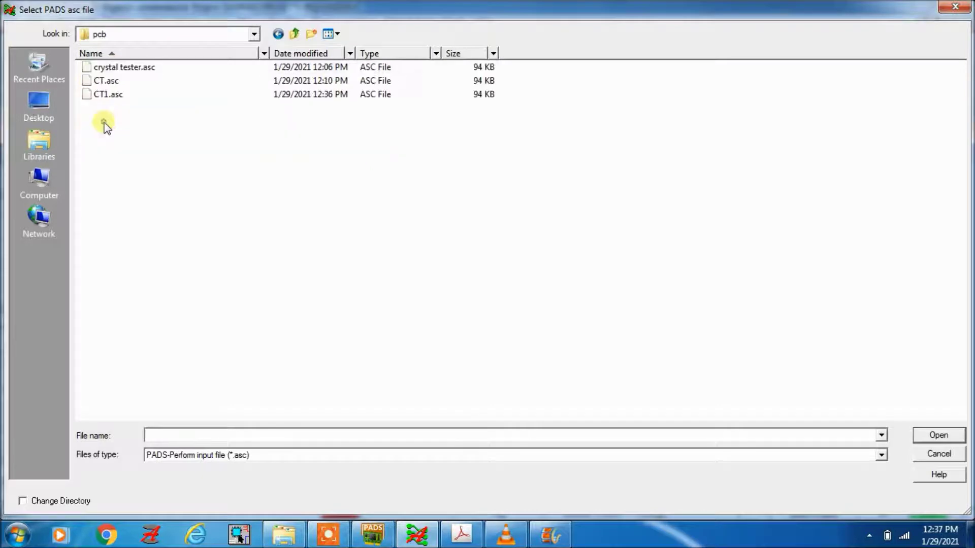
{"action": "left_click", "coordinate": [115, 96]}
{"action": "left_click", "coordinate": [944, 435]}
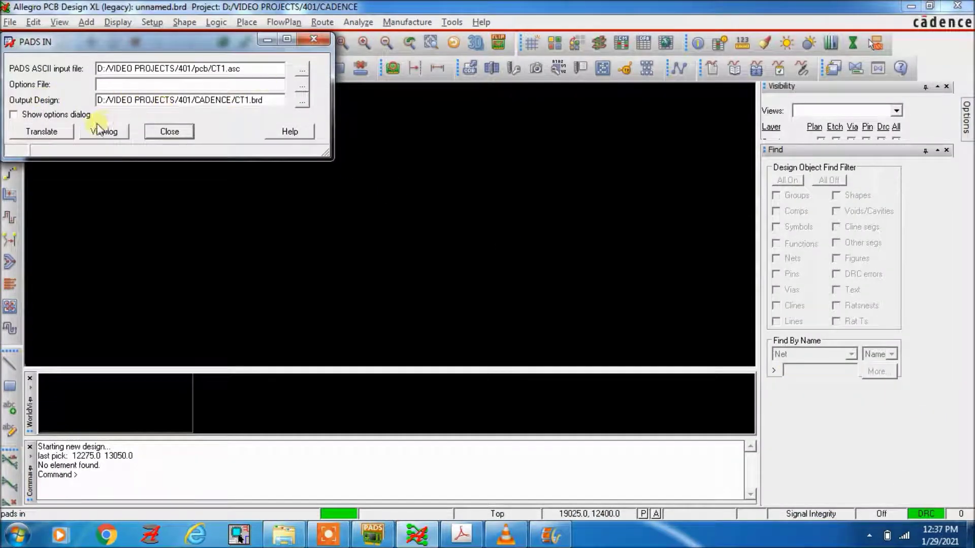
- Save a new CT1.ini options file, giving CT1.brd as the output board
{"action": "left_click", "coordinate": [39, 132]}
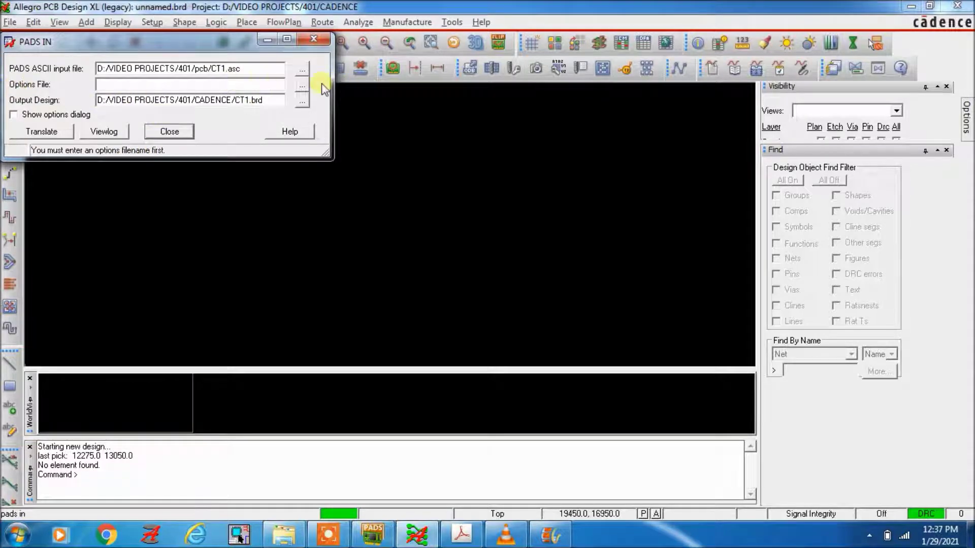
{"action": "left_click", "coordinate": [302, 84]}
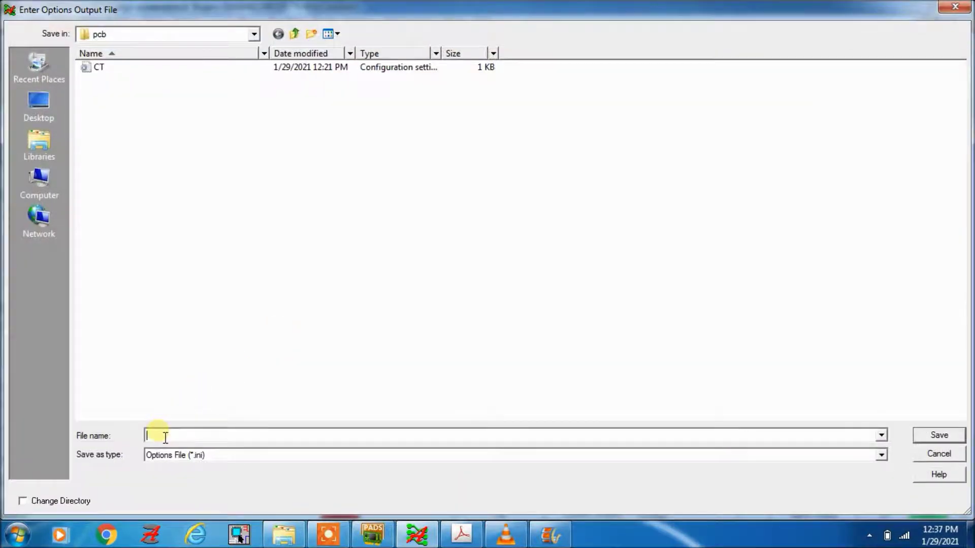
{"action": "type", "text": "CT1"}
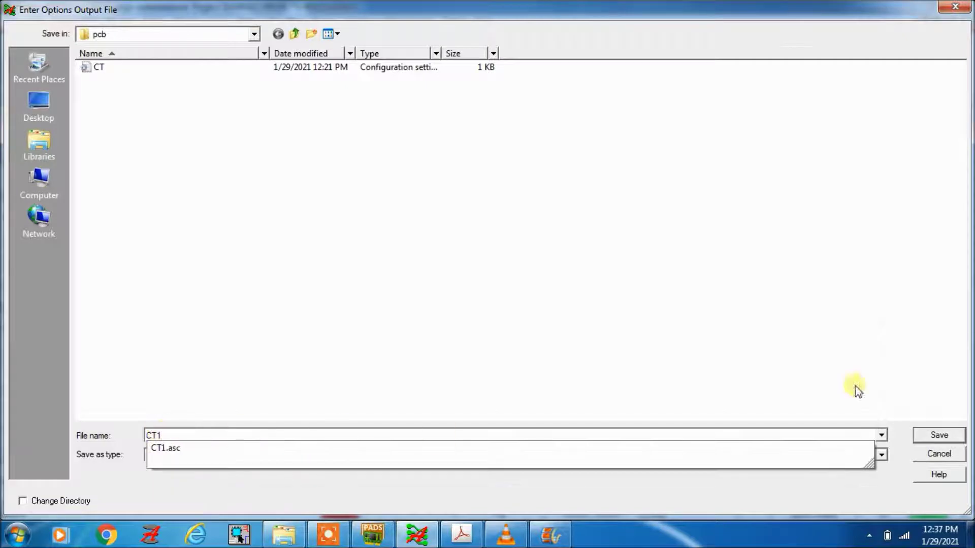
{"action": "left_click", "coordinate": [938, 435]}
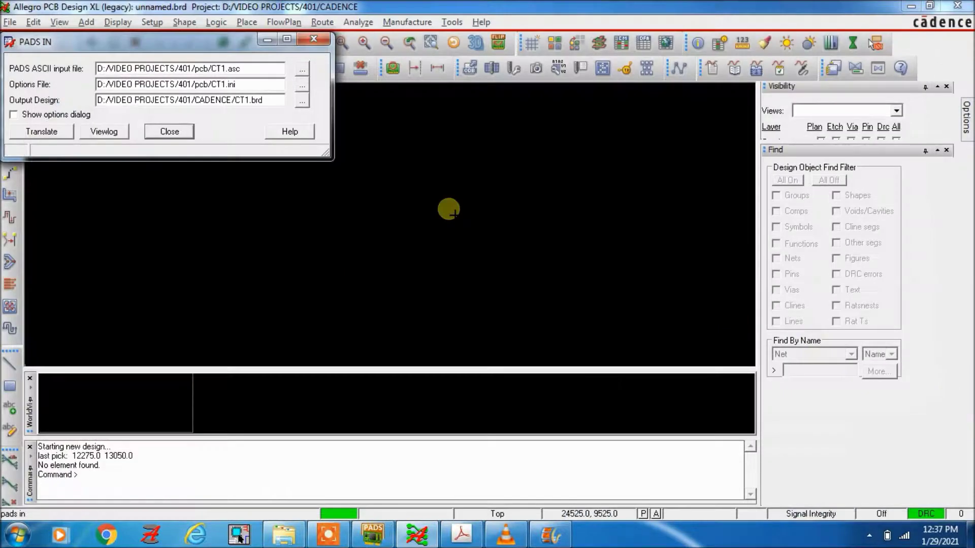
- Translate CT1.asc, overwriting devices.map and keeping default layer mapping, then close PADS IN
{"action": "left_click", "coordinate": [40, 131]}
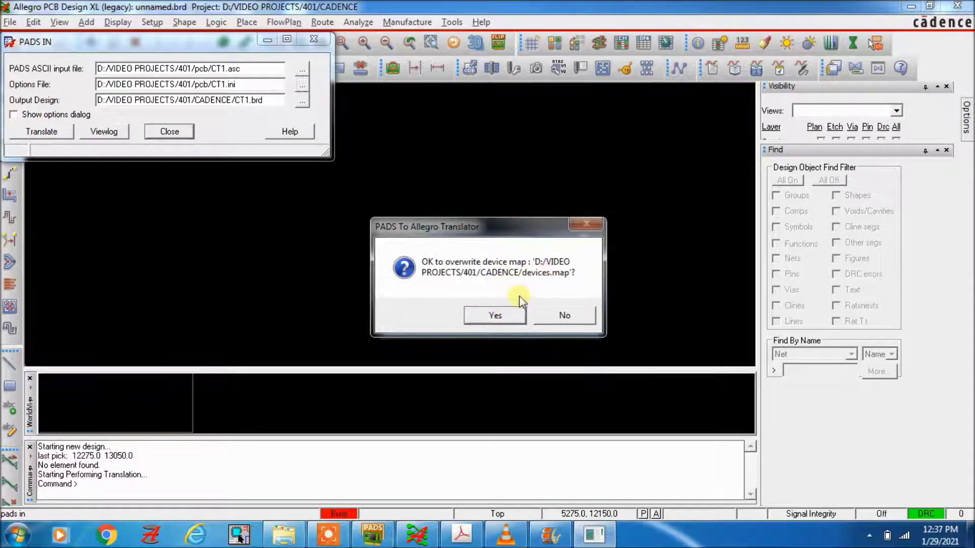
{"action": "left_click", "coordinate": [495, 314]}
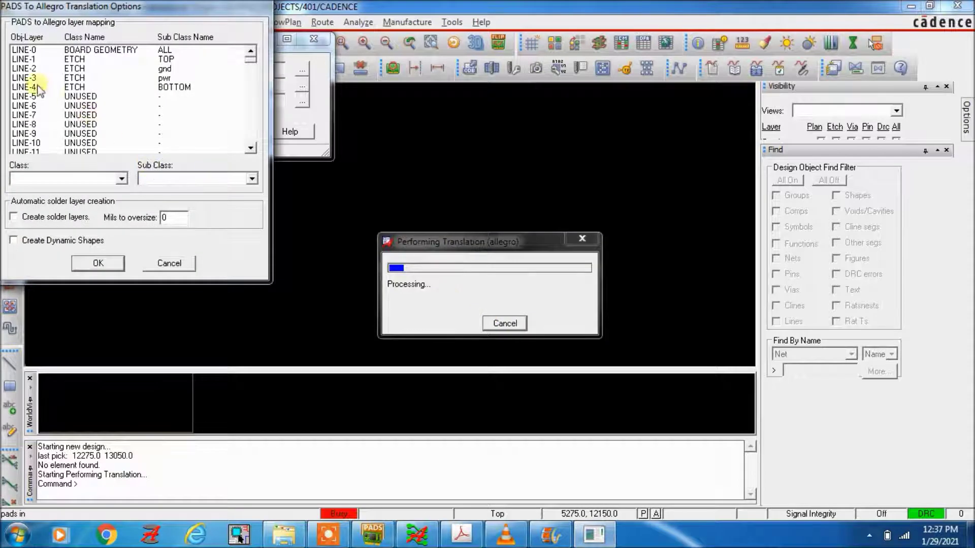
{"action": "left_click", "coordinate": [128, 52]}
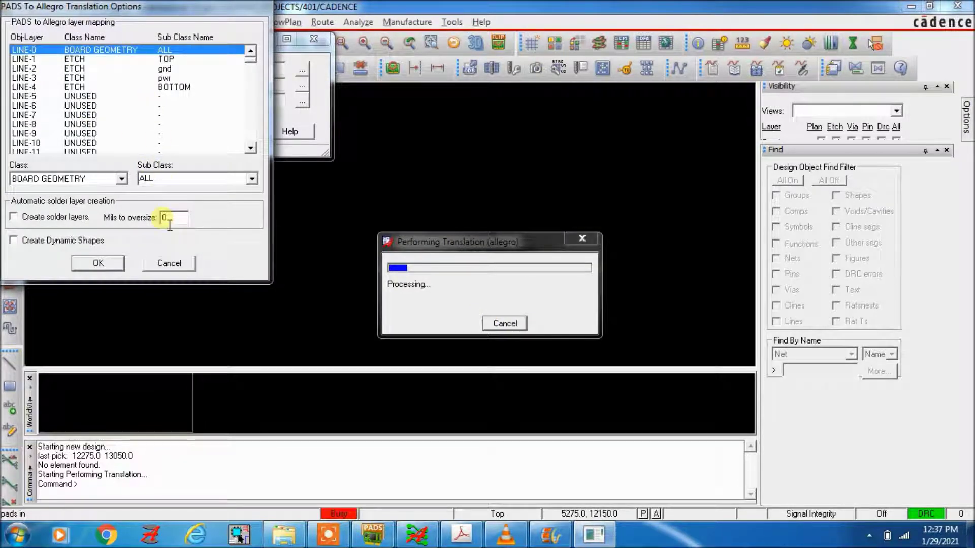
{"action": "left_click", "coordinate": [99, 263]}
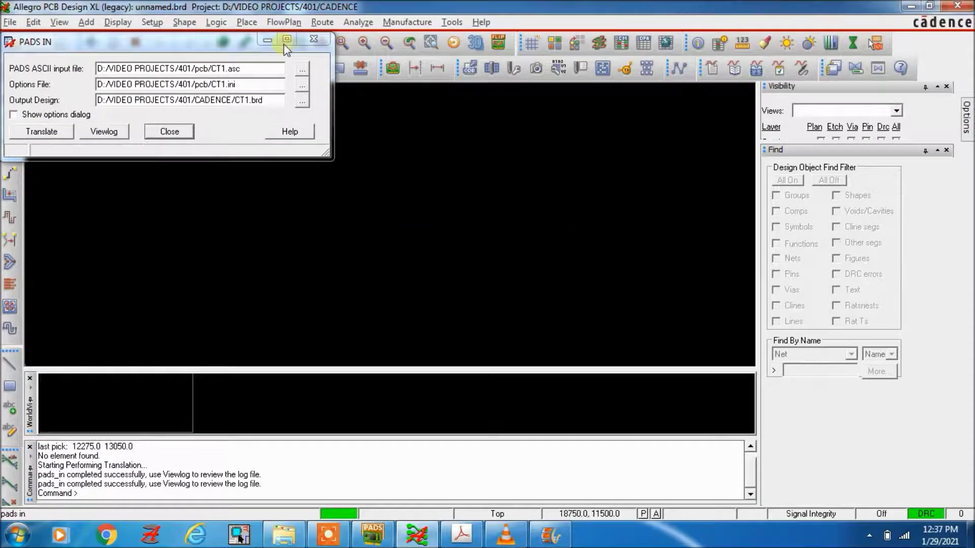
{"action": "left_click", "coordinate": [169, 132]}
- Open CT1.brd from the CADENCE folder and zoom to fit the whole board
{"action": "left_click", "coordinate": [142, 127]}
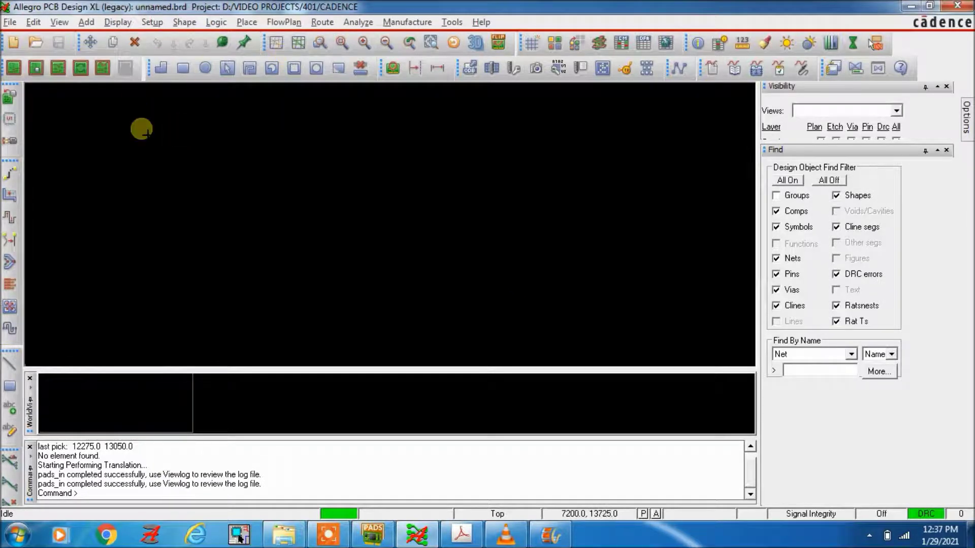
{"action": "left_click", "coordinate": [31, 42]}
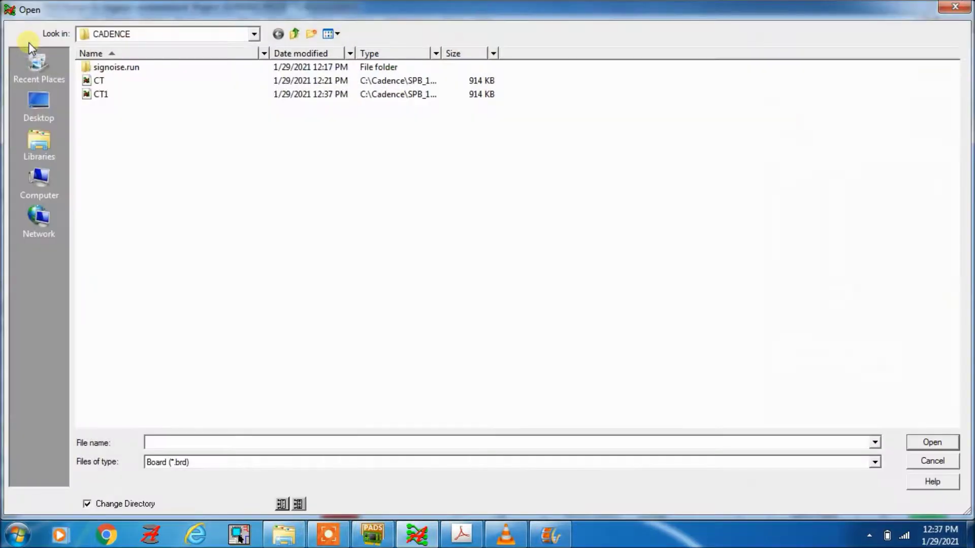
{"action": "left_click", "coordinate": [100, 94]}
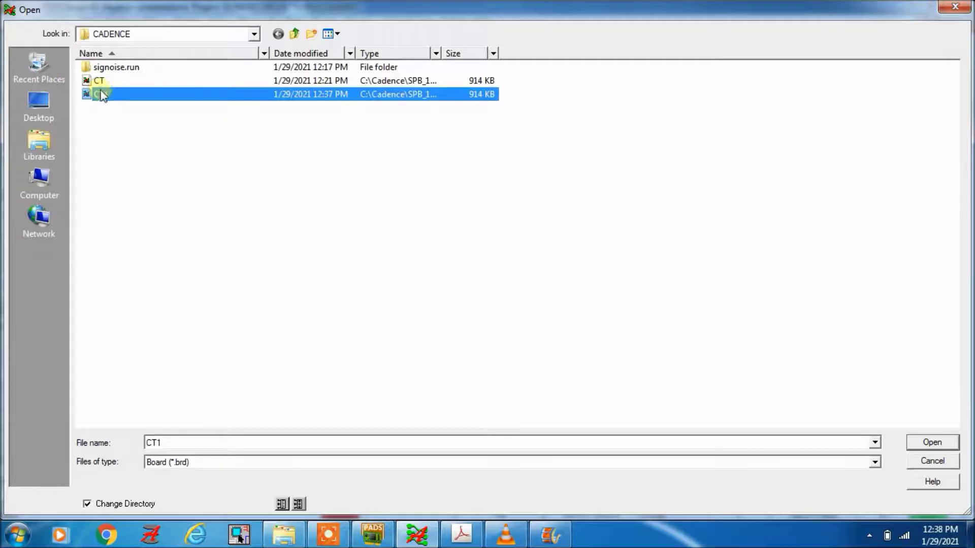
{"action": "left_click", "coordinate": [932, 443]}
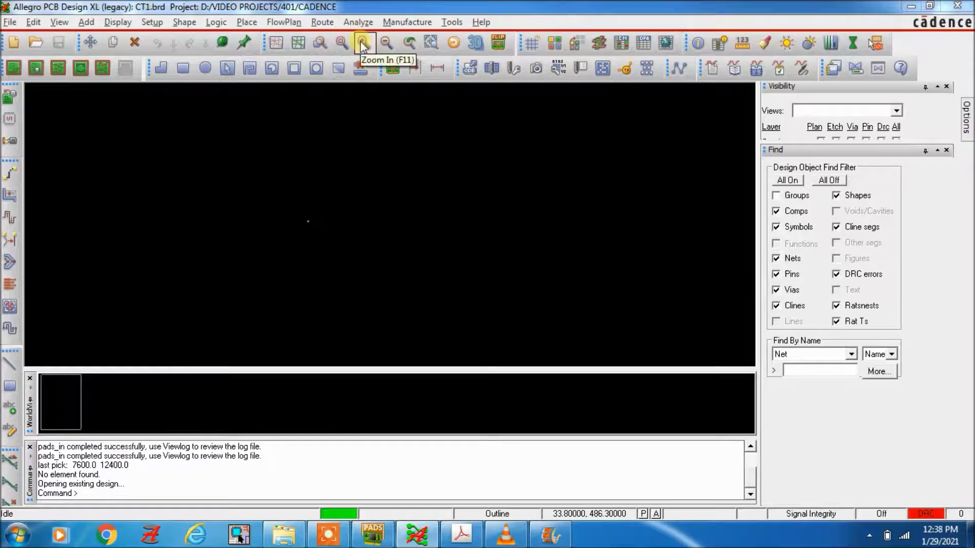
{"action": "left_click", "coordinate": [344, 44]}
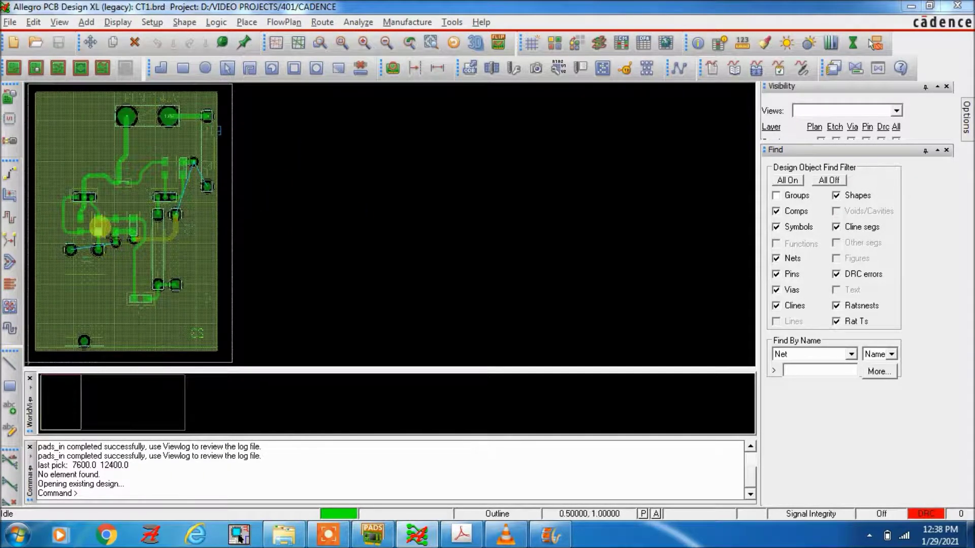
{"action": "scroll", "coordinate": [348, 213], "scroll_direction": "up", "scroll_amount": 2}
{"action": "scroll", "coordinate": [339, 140], "scroll_direction": "down", "scroll_amount": 3}
{"action": "scroll", "coordinate": [397, 160], "scroll_direction": "up", "scroll_amount": 1}
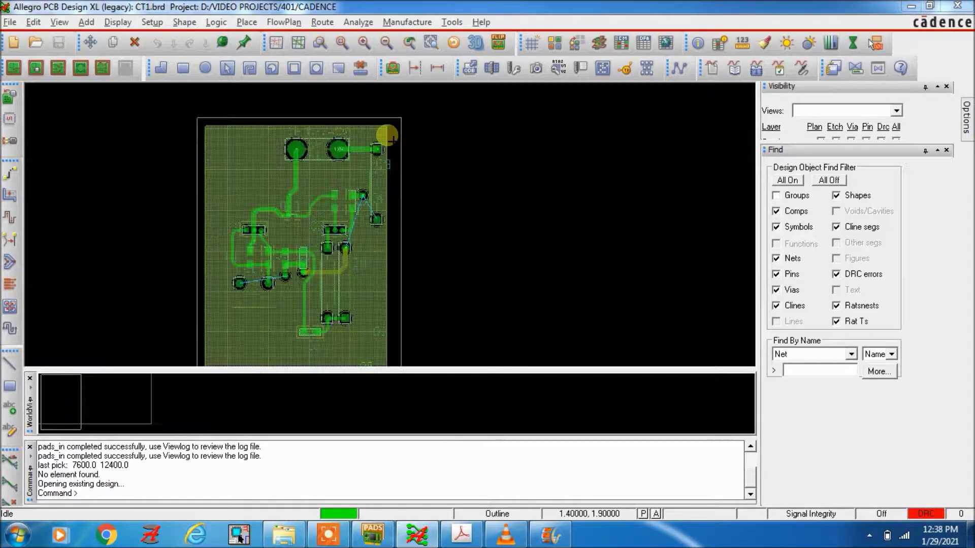
{"action": "scroll", "coordinate": [420, 140], "scroll_direction": "down", "scroll_amount": 1}
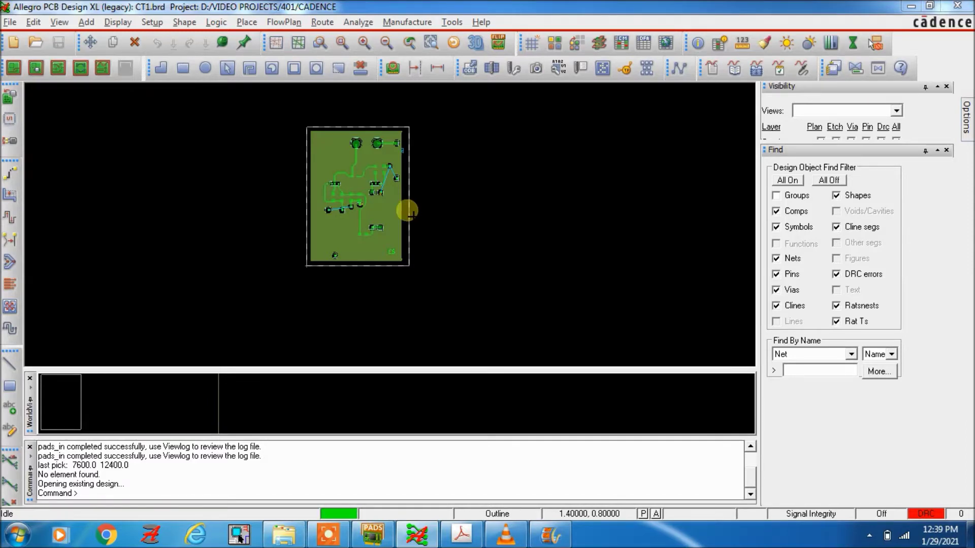
{"action": "left_click", "coordinate": [340, 541]}
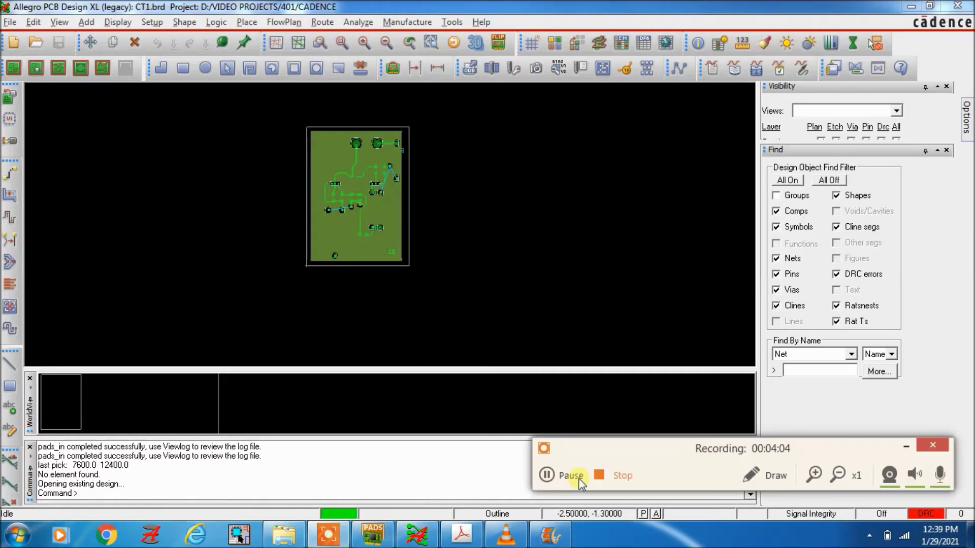